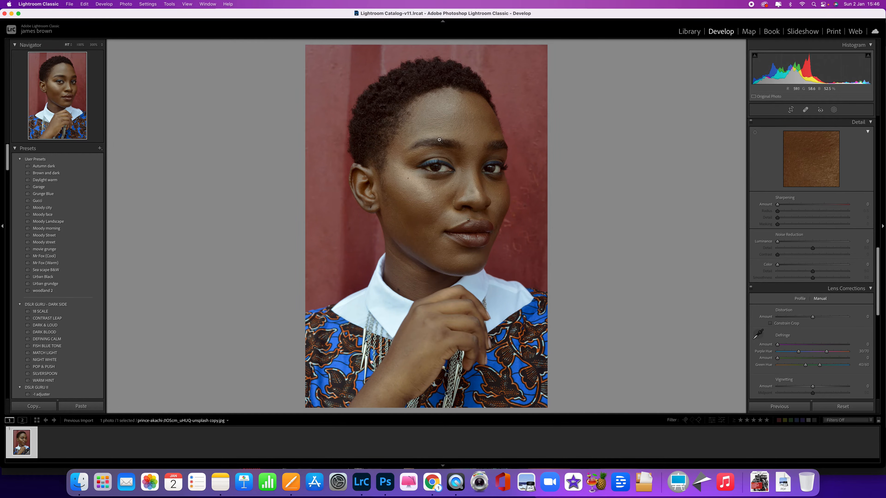
# Sharpen the portrait with Amount 55, Radius 1.1, Detail 30 and Masking 64
pyautogui.click(450, 164)
pyautogui.moveTo(522, 156); pyautogui.dragTo(454, 220)
pyautogui.moveTo(481, 120); pyautogui.dragTo(554, 59)
pyautogui.moveTo(441, 130); pyautogui.dragTo(443, 96)
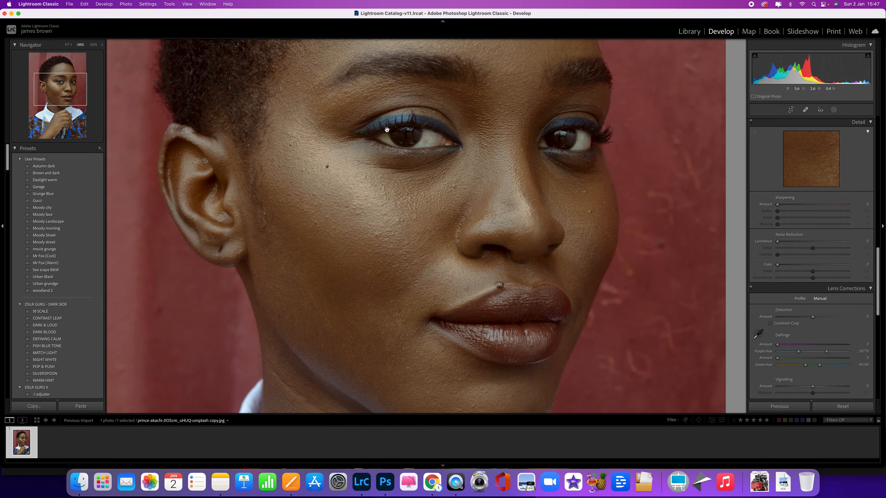
pyautogui.click(511, 273)
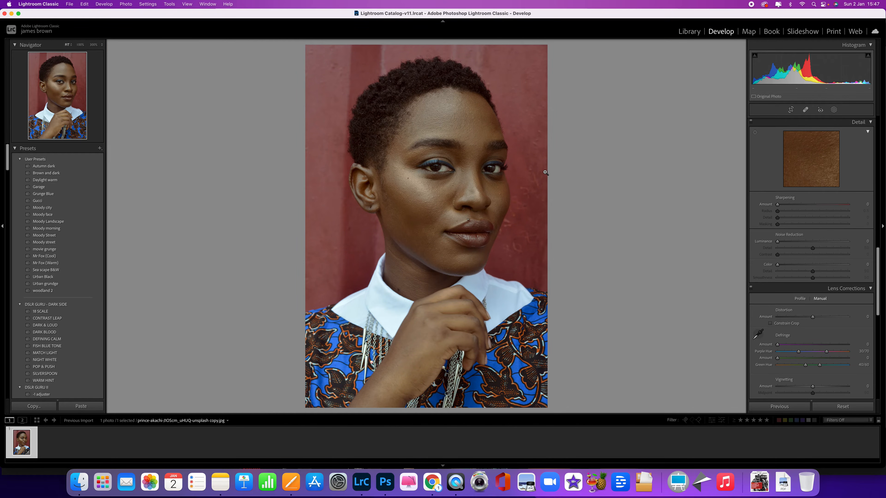
pyautogui.click(494, 169)
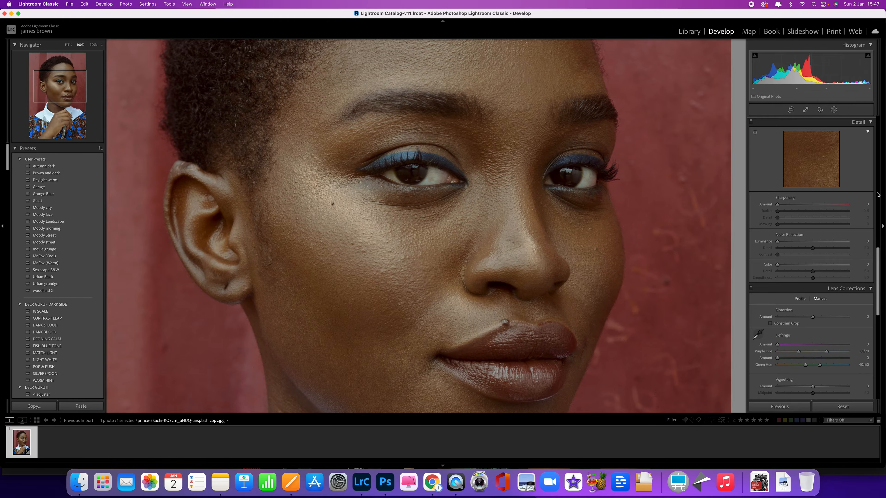
pyautogui.scroll(2, 833, 147)
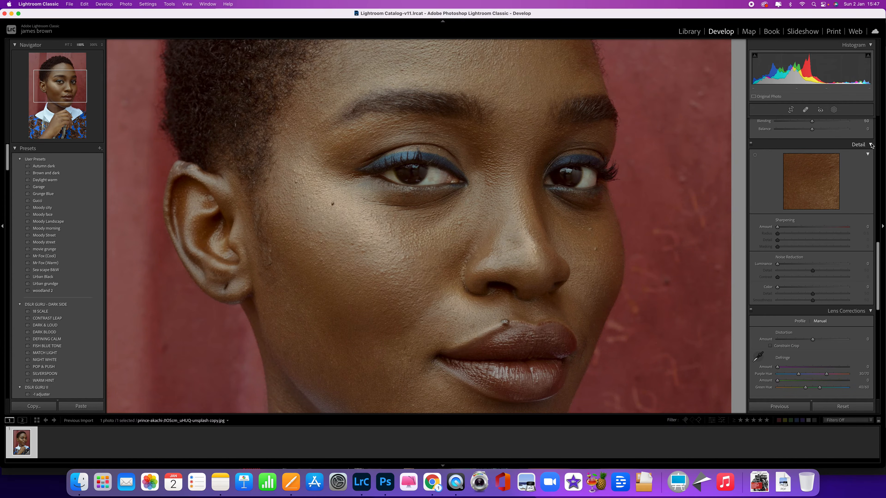
pyautogui.moveTo(779, 230); pyautogui.dragTo(804, 229)
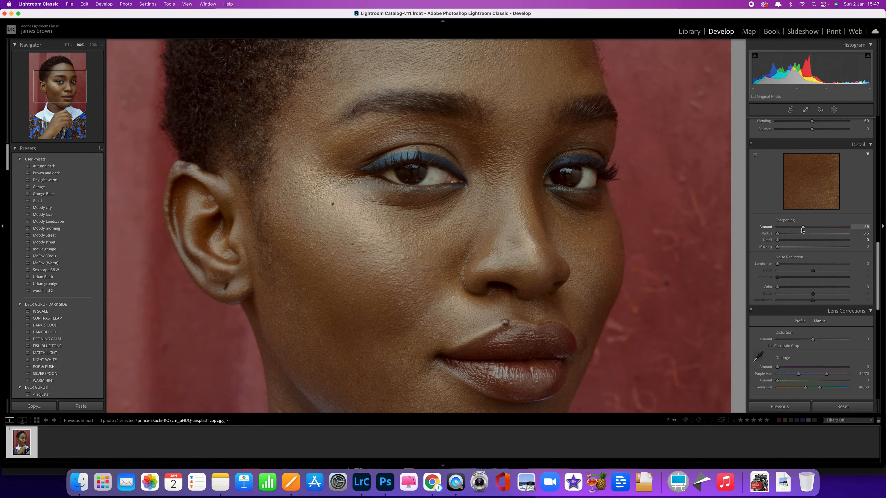
pyautogui.moveTo(778, 235)
pyautogui.mouseDown()
pyautogui.moveTo(800, 241)
pyautogui.moveTo(778, 248)
pyautogui.mouseUp()
pyautogui.press('alt')
pyautogui.moveTo(778, 247); pyautogui.dragTo(822, 247)
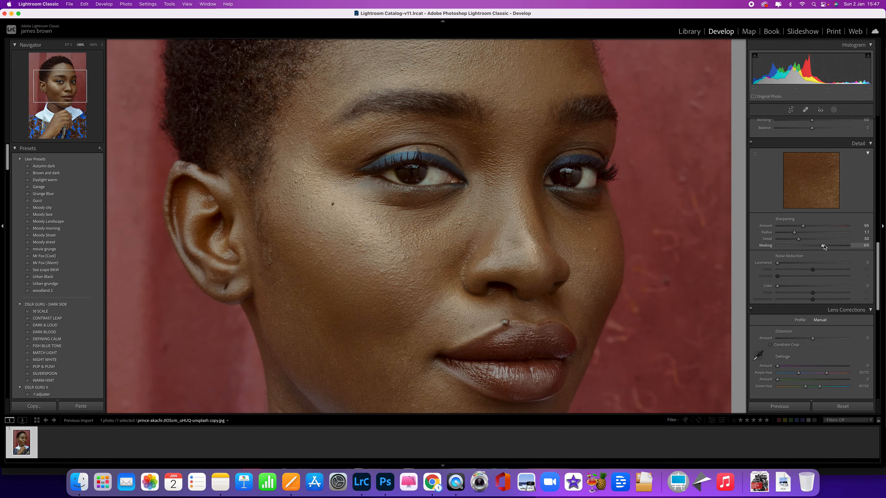
# Compare the photo before and after sharpening side by side, examining the eyes, skin and lips up close
pyautogui.click(325, 220)
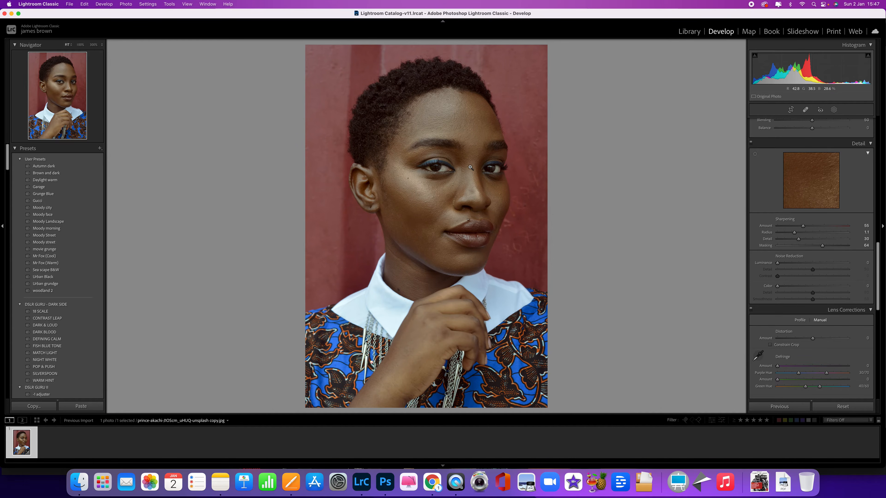
pyautogui.press('y')
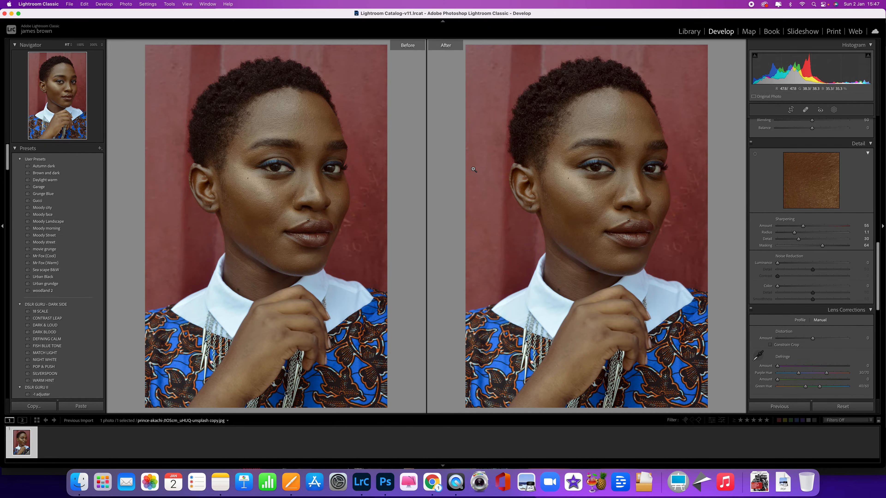
pyautogui.moveTo(604, 158); pyautogui.dragTo(552, 173)
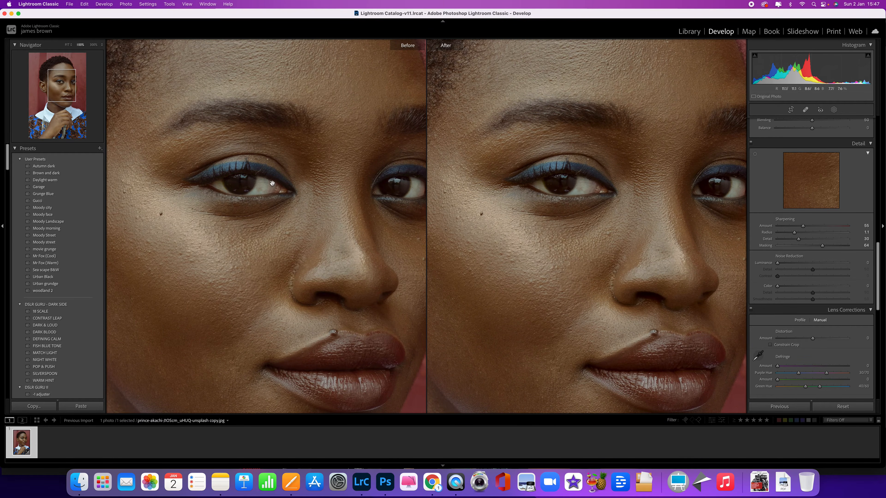
pyautogui.moveTo(560, 283); pyautogui.dragTo(534, 248)
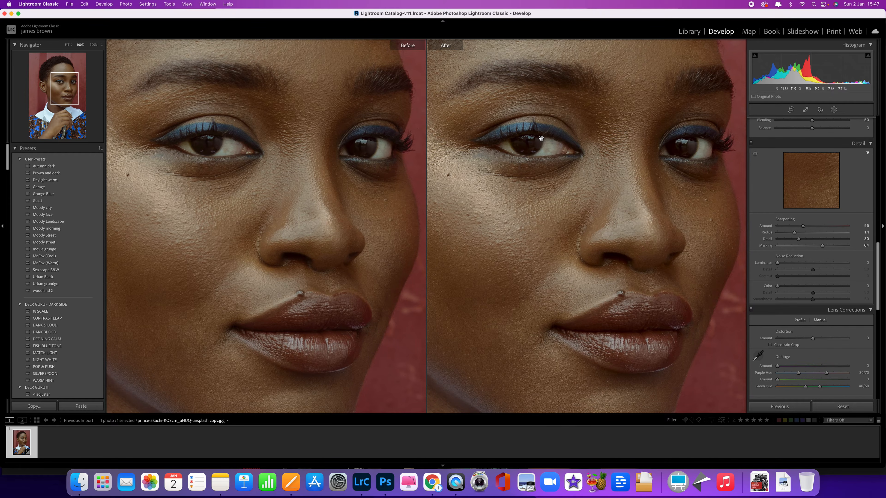
pyautogui.press('y')
pyautogui.click(507, 161)
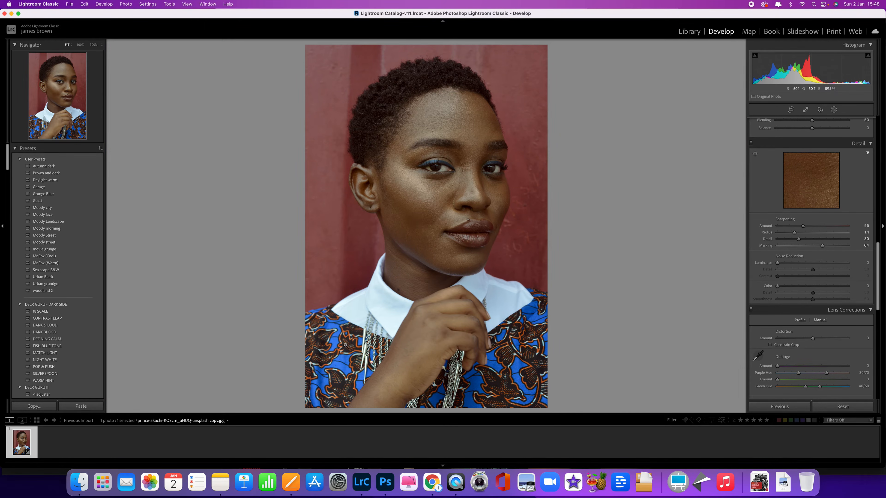
# Open a copy of the photo with its Lightroom adjustments in Adobe Photoshop 2022 for editing
pyautogui.rightClick(367, 204)
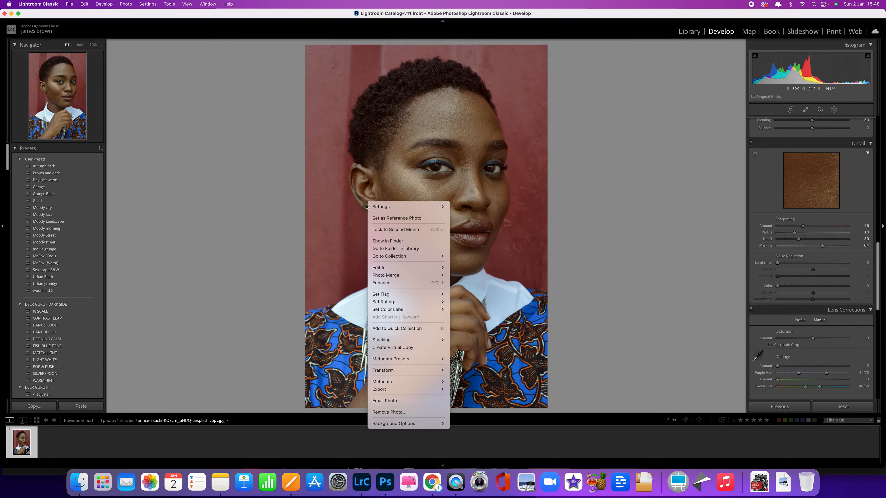
pyautogui.moveTo(381, 267)
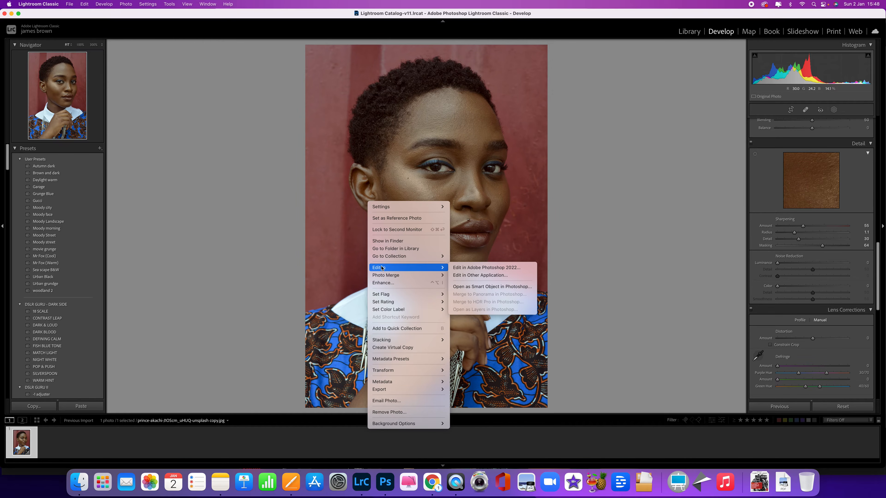
pyautogui.click(515, 270)
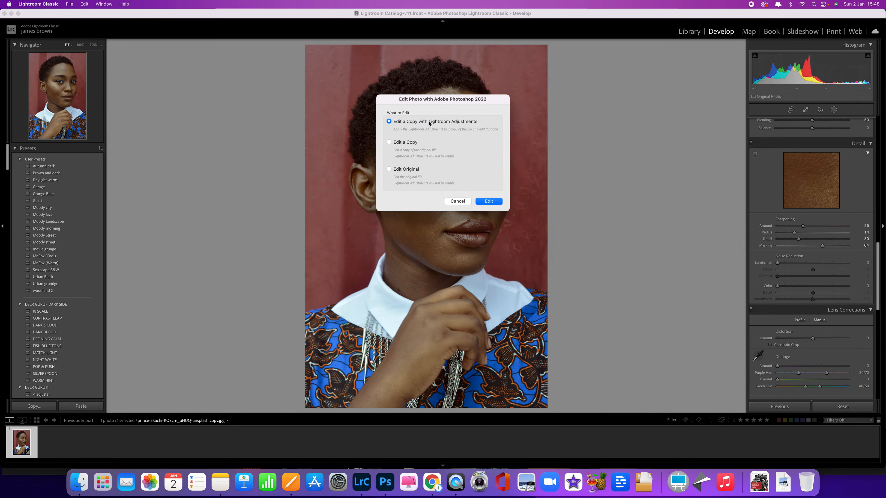
pyautogui.click(496, 203)
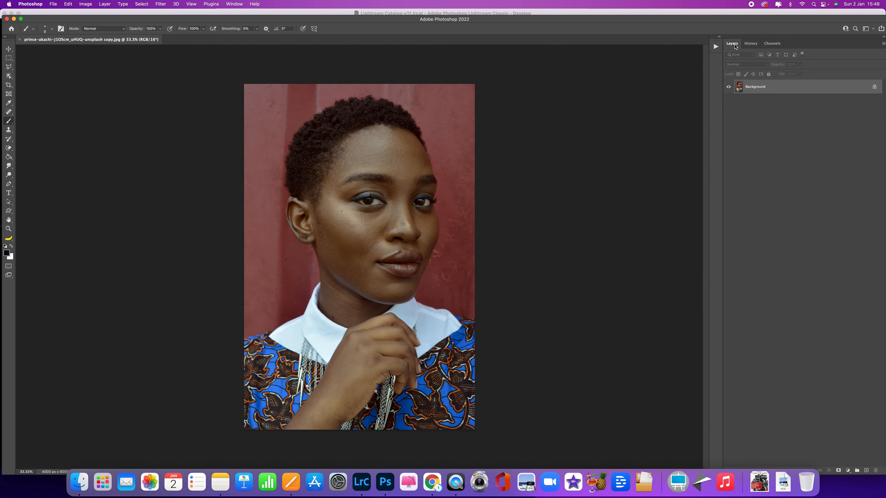
# Duplicate the Background layer and desaturate the duplicate
pyautogui.click(235, 4)
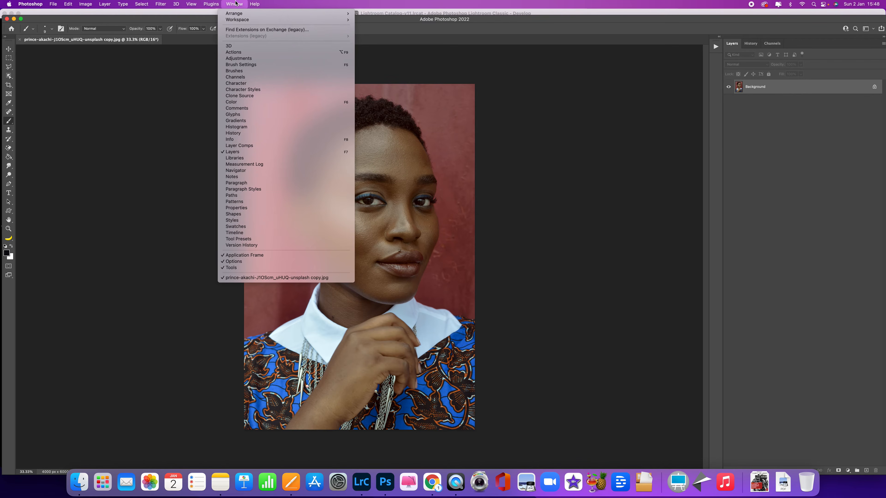
pyautogui.click(246, 152)
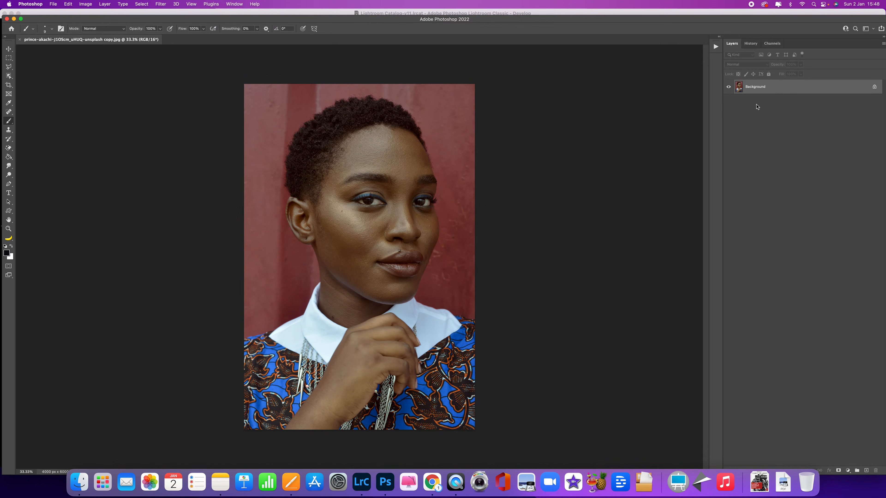
pyautogui.press('super+j')
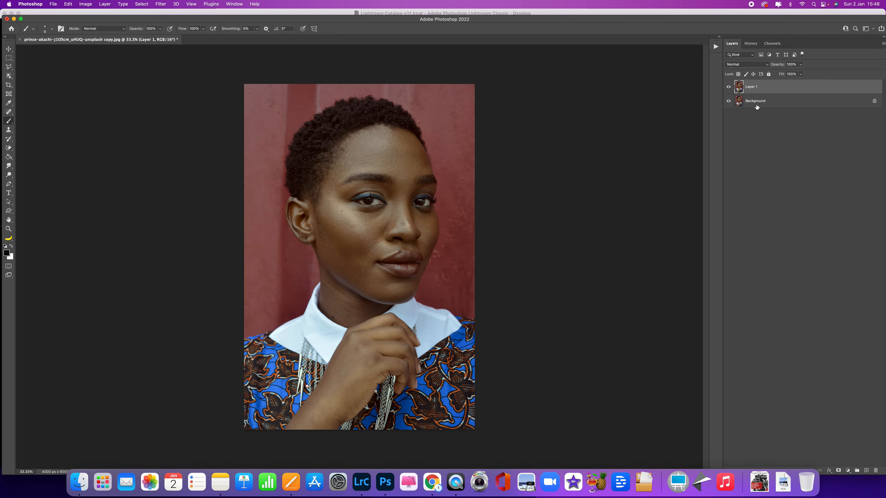
pyautogui.press('shift+super+u')
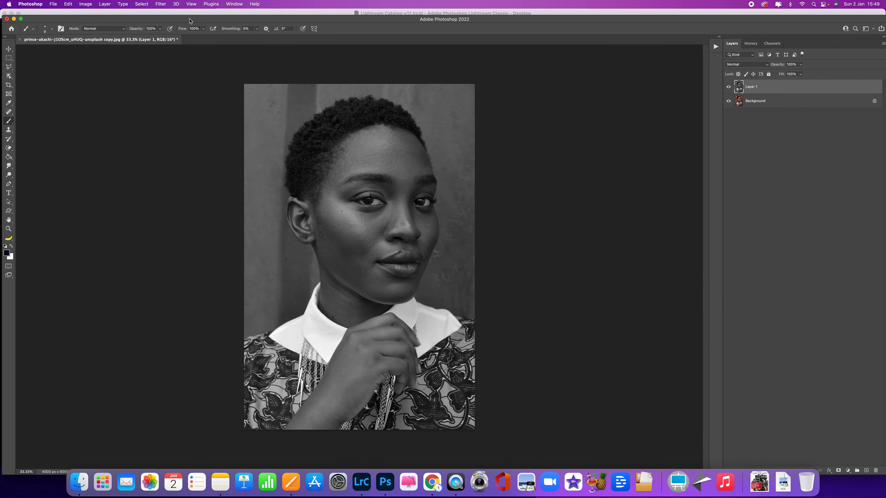
# Apply a High Pass filter with a radius of about 3 pixels to the desaturated Layer 1
pyautogui.click(161, 4)
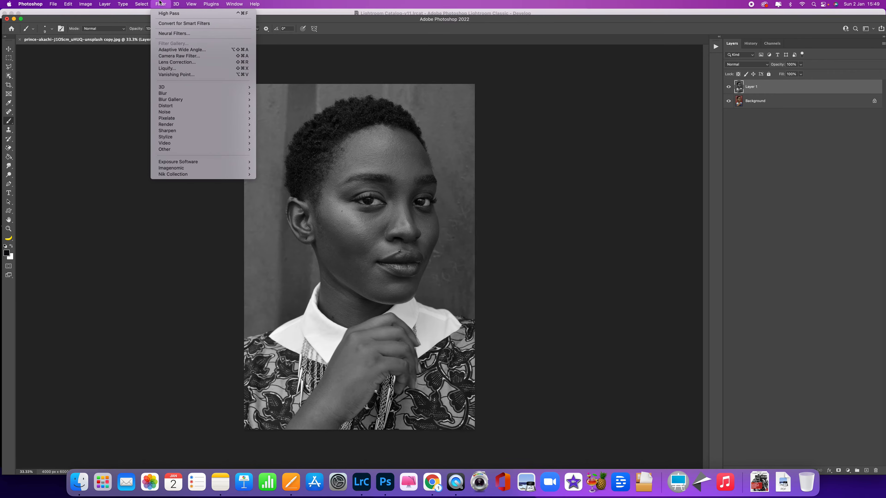
pyautogui.moveTo(192, 150)
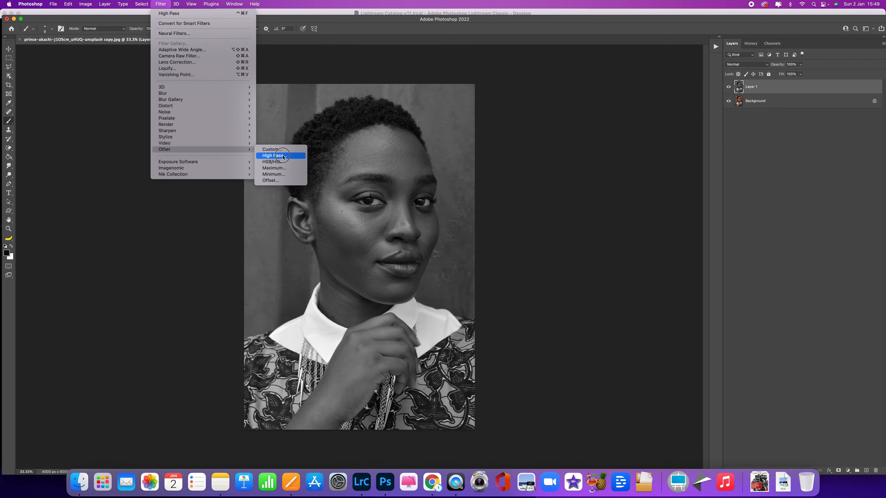
pyautogui.click(278, 156)
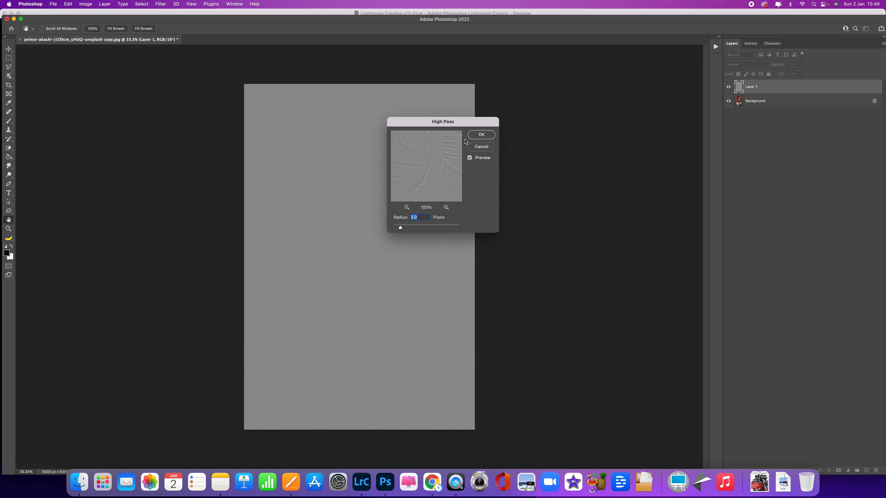
pyautogui.moveTo(455, 123); pyautogui.dragTo(582, 95)
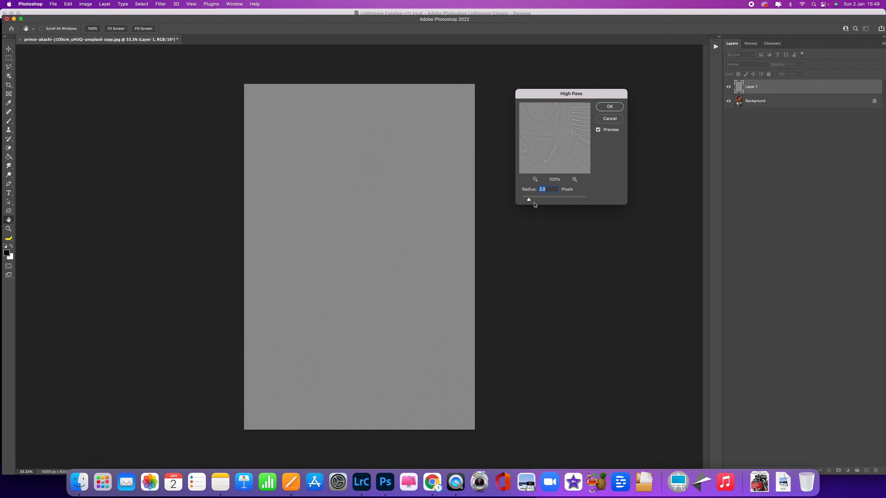
pyautogui.moveTo(529, 199); pyautogui.dragTo(547, 200)
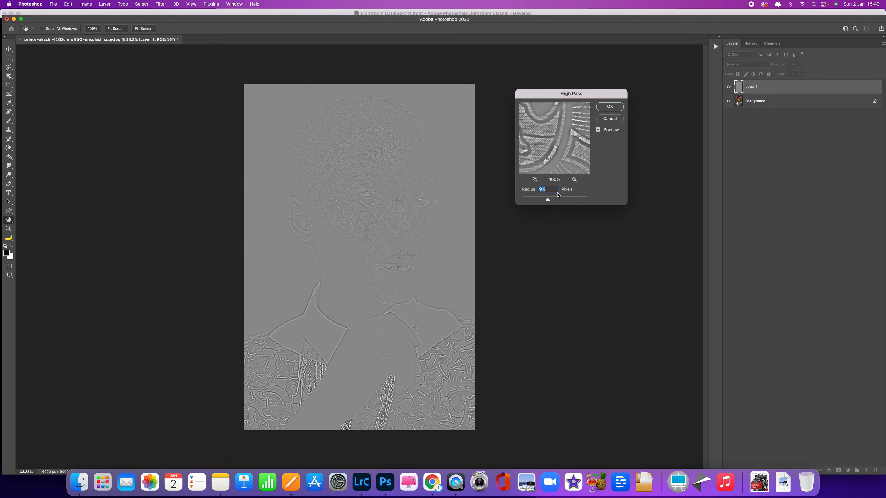
pyautogui.moveTo(547, 201)
pyautogui.mouseDown()
pyautogui.moveTo(560, 200)
pyautogui.moveTo(531, 200)
pyautogui.mouseUp()
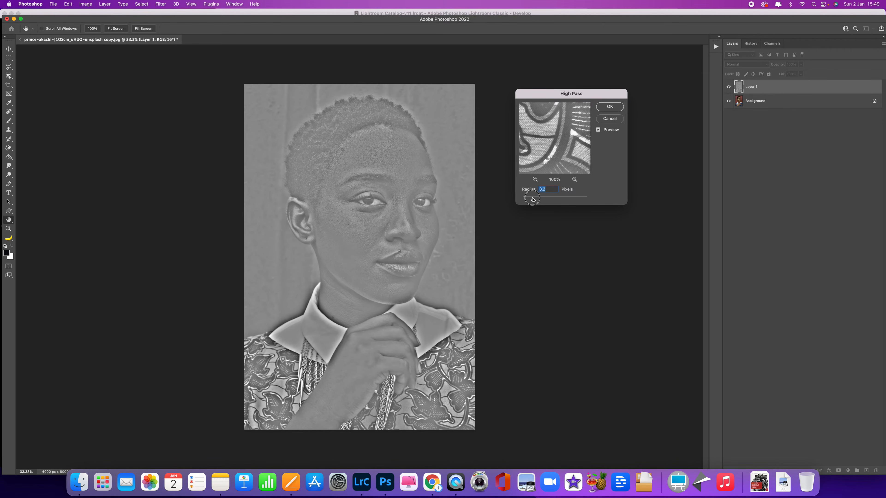
pyautogui.moveTo(529, 199); pyautogui.dragTo(530, 199)
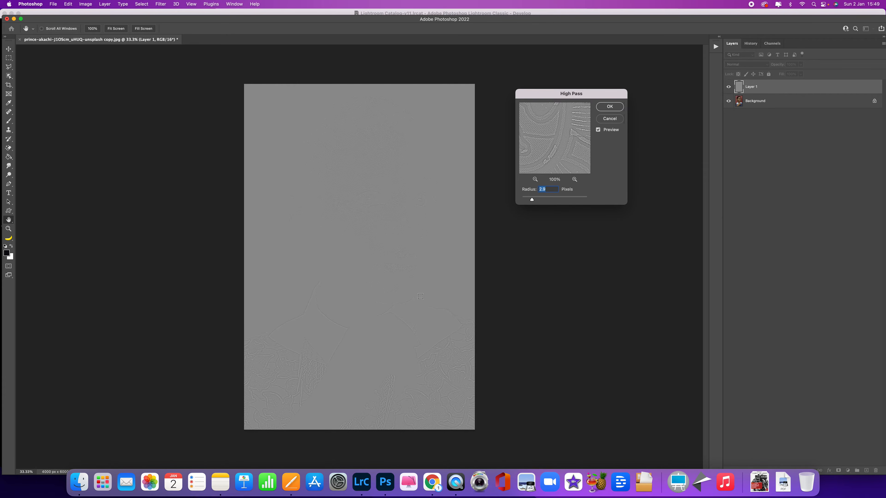
pyautogui.click(325, 213)
pyautogui.moveTo(531, 199); pyautogui.dragTo(532, 200)
pyautogui.click(619, 107)
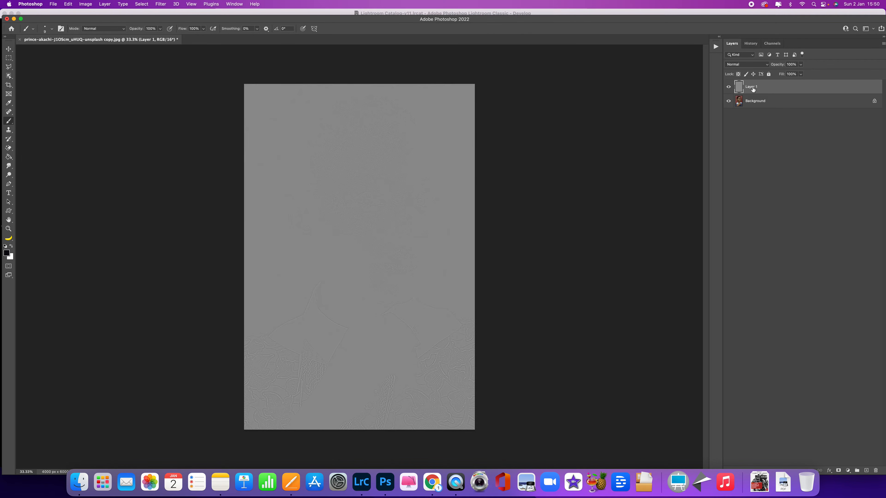
# Duplicate the High Pass layer and hide the duplicate
pyautogui.press('super+j')
pyautogui.click(728, 87)
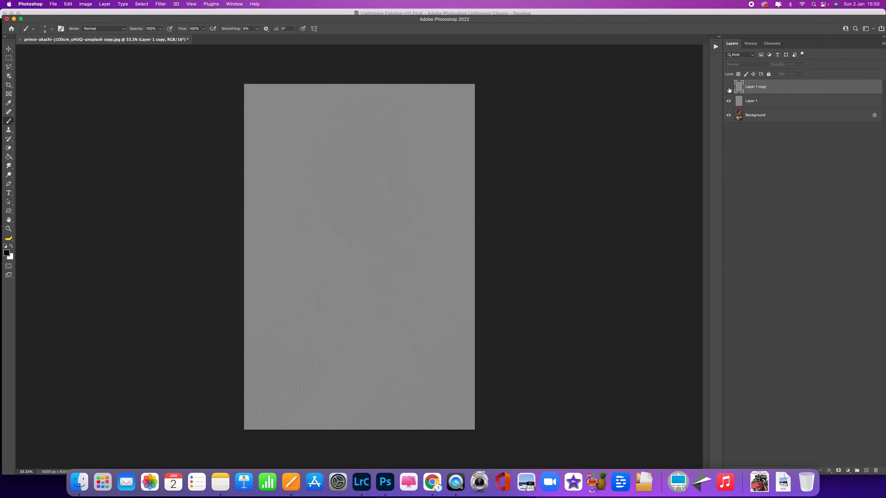
# Set the blend mode of Layer 1 to Soft Light
pyautogui.click(742, 103)
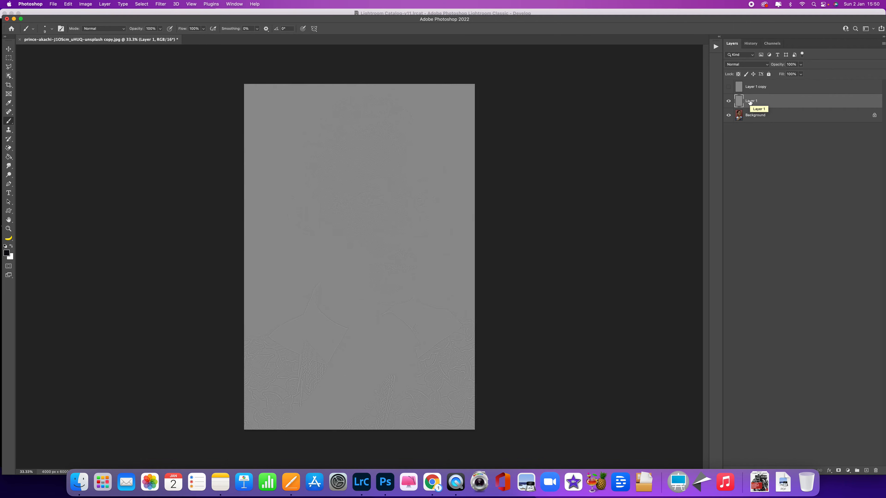
pyautogui.click(748, 65)
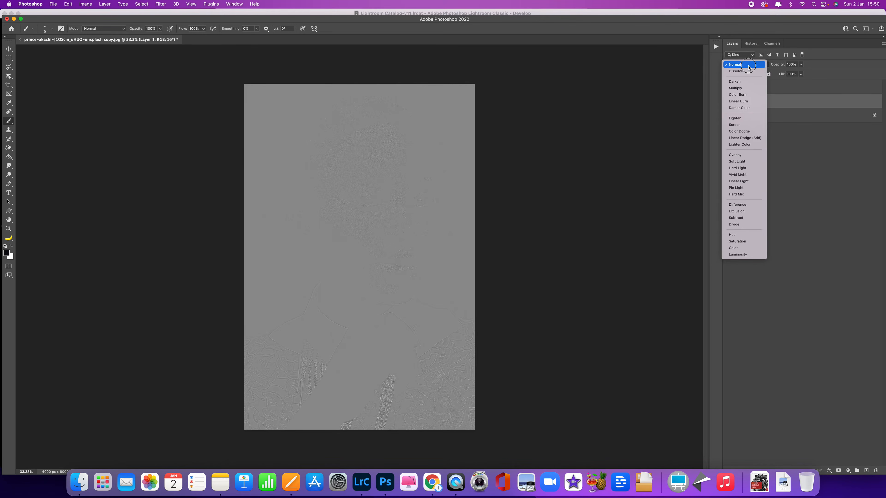
pyautogui.click(748, 66)
pyautogui.click(748, 67)
pyautogui.click(750, 161)
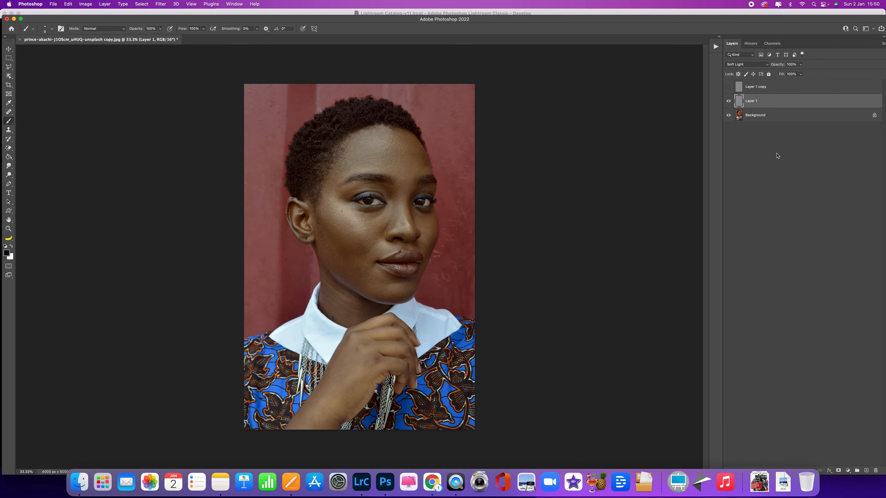
# Try different opacity levels for Layer 1, judging the sharpening on the face at 100% magnification
pyautogui.click(801, 64)
pyautogui.moveTo(801, 74)
pyautogui.mouseDown()
pyautogui.moveTo(756, 75)
pyautogui.moveTo(806, 73)
pyautogui.mouseUp()
pyautogui.press('super+1')
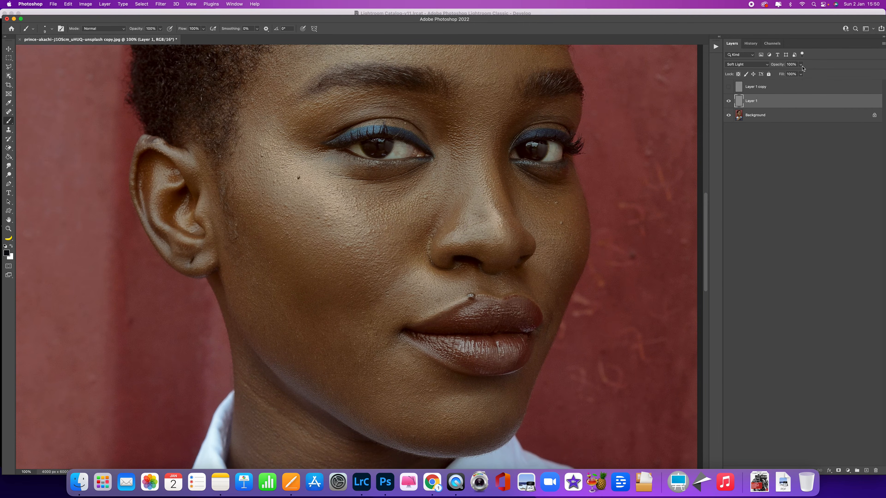
pyautogui.click(800, 64)
pyautogui.moveTo(802, 72)
pyautogui.mouseDown()
pyautogui.moveTo(761, 74)
pyautogui.moveTo(819, 73)
pyautogui.mouseUp()
pyautogui.click(804, 162)
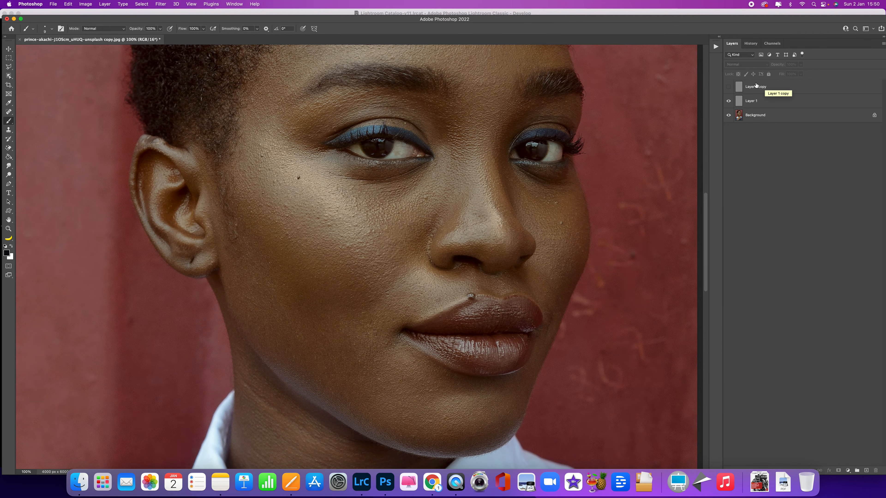
# Show the duplicate High Pass layer, set its blend mode to Overlay and its opacity to 75%
pyautogui.click(728, 87)
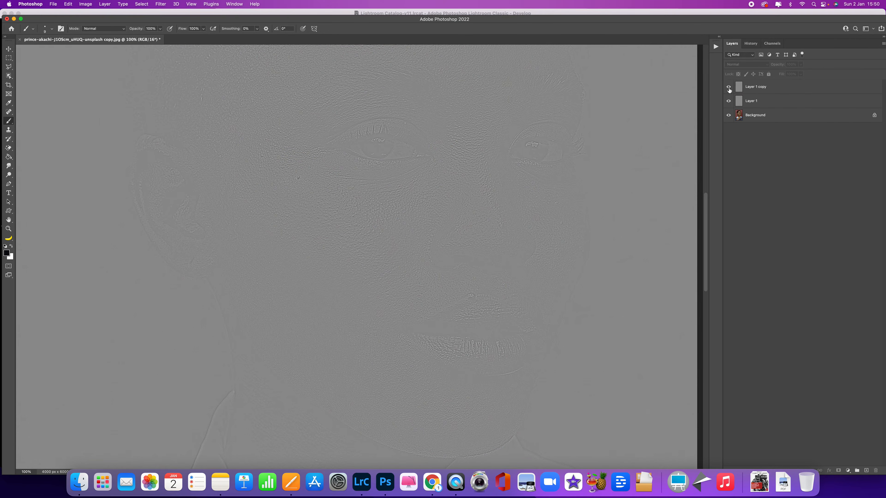
pyautogui.click(765, 88)
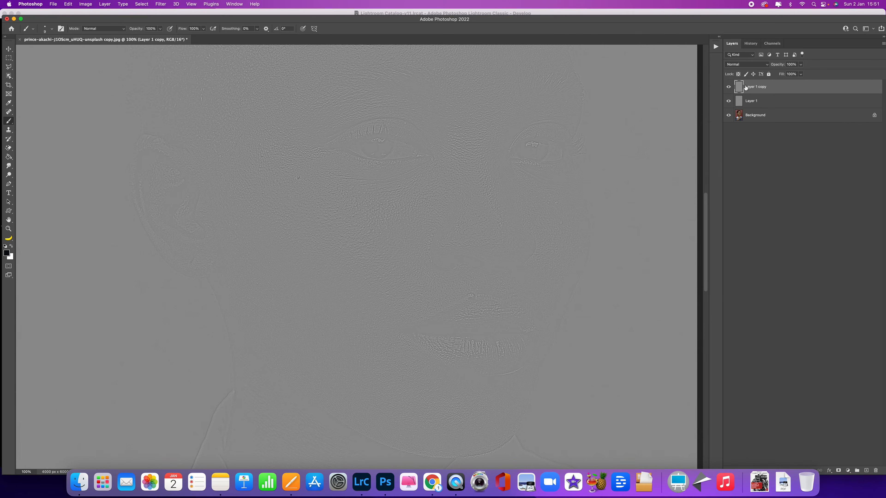
pyautogui.click(752, 64)
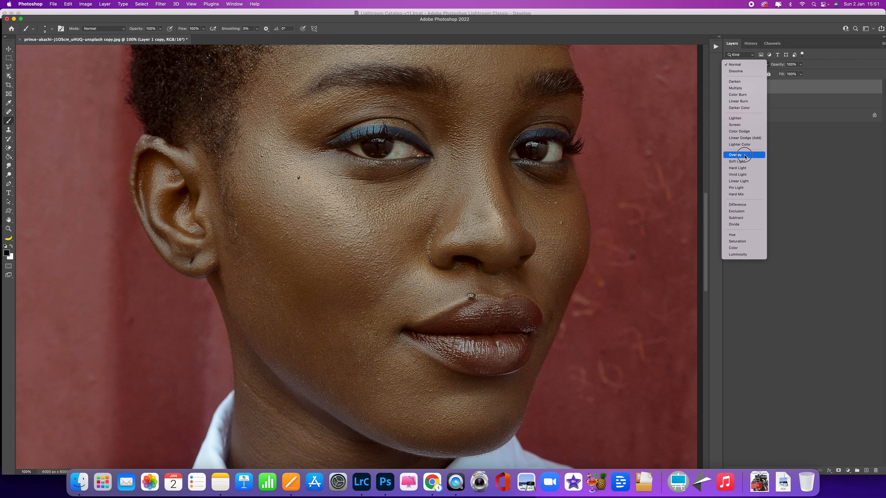
pyautogui.click(744, 156)
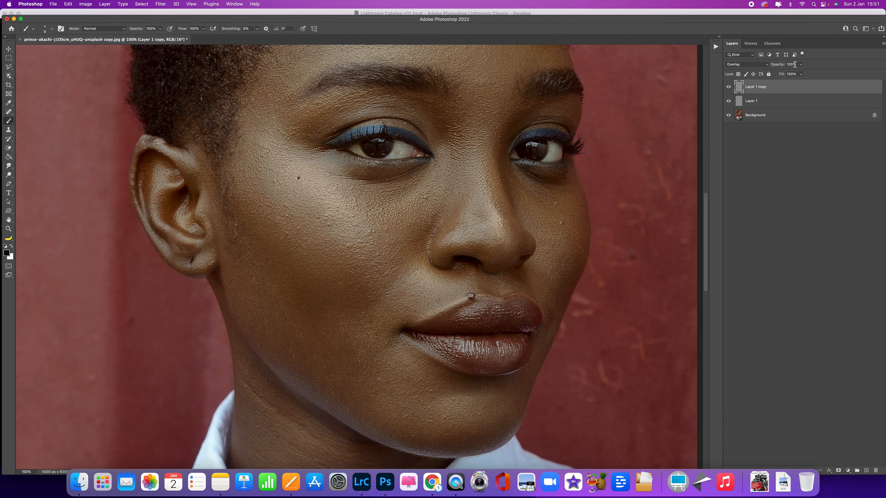
pyautogui.moveTo(801, 64); pyautogui.dragTo(859, 67)
pyautogui.moveTo(805, 72); pyautogui.dragTo(793, 74)
# Adjust the opacity of Layer 1 with the Overlay duplicate temporarily hidden, and reselect the duplicate once it is shown again
pyautogui.click(764, 101)
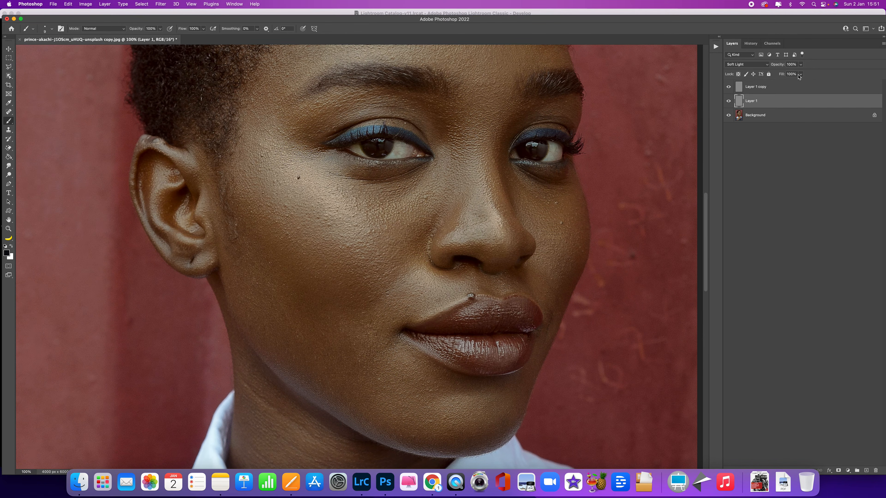
pyautogui.click(727, 87)
pyautogui.click(801, 66)
pyautogui.moveTo(802, 67); pyautogui.dragTo(793, 73)
pyautogui.click(729, 89)
pyautogui.click(787, 93)
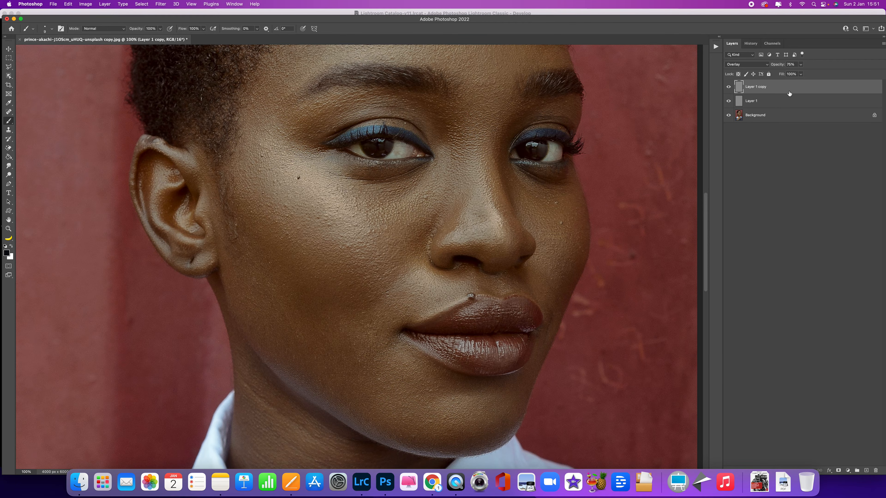
# Restrict the Overlay duplicate's sharpening in the underlying highlights by moving the Blend If white point of the underlying layer far towards black
pyautogui.doubleClick(739, 88)
pyautogui.moveTo(731, 28); pyautogui.dragTo(704, 49)
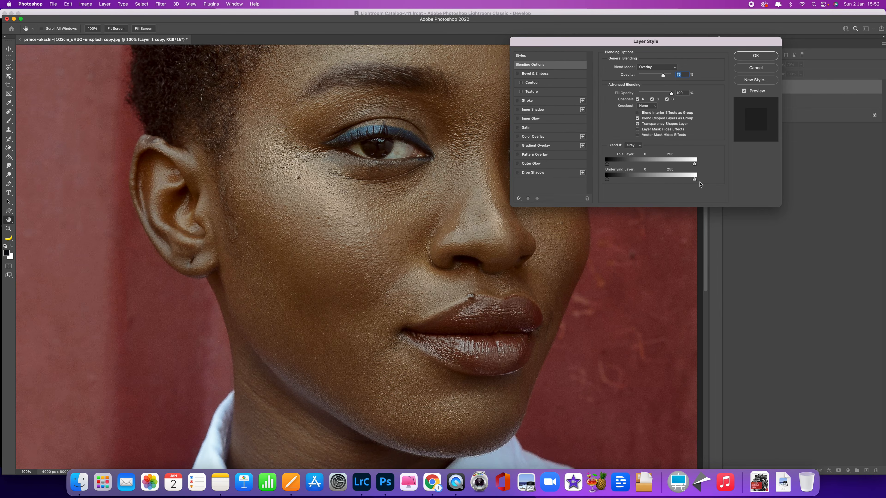
pyautogui.moveTo(694, 180); pyautogui.dragTo(625, 179)
pyautogui.click(762, 56)
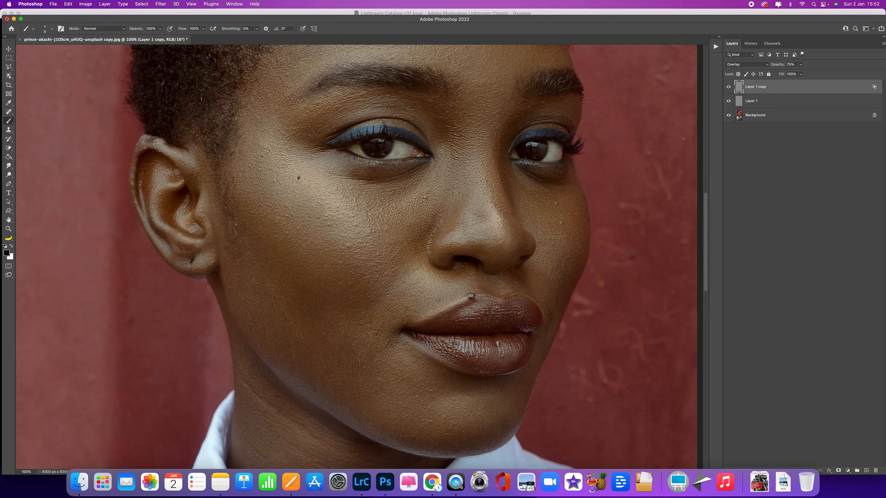
# Group the two High Pass layers and adjust the group's opacity
pyautogui.keyDown('shift'); pyautogui.click(783, 102); pyautogui.keyUp('shift')
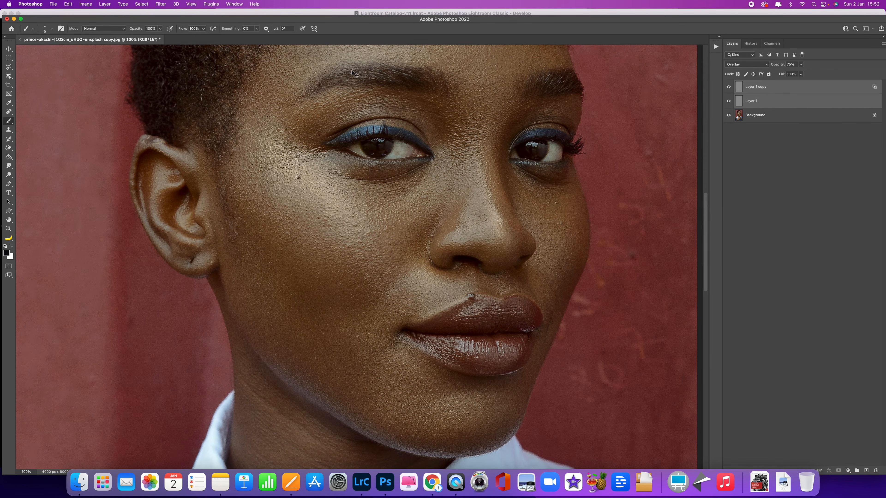
pyautogui.press('super+g')
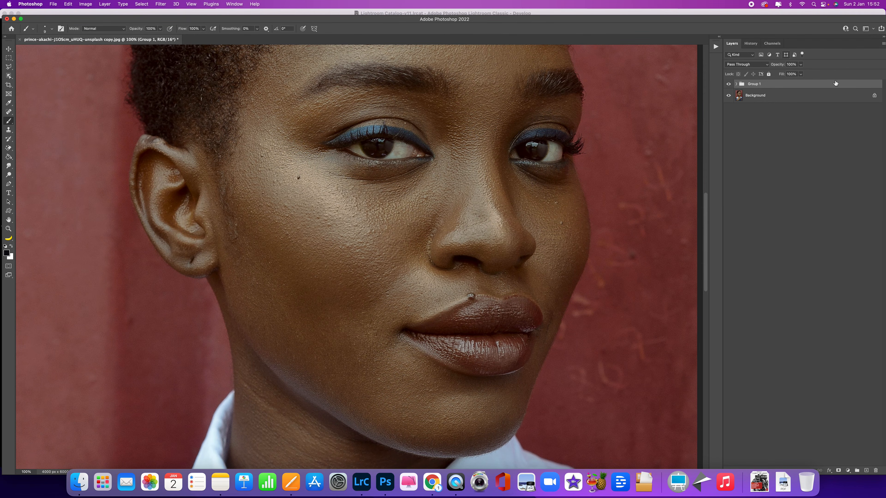
pyautogui.click(800, 64)
pyautogui.moveTo(801, 72)
pyautogui.mouseDown()
pyautogui.moveTo(779, 74)
pyautogui.moveTo(811, 73)
pyautogui.mouseUp()
pyautogui.click(822, 154)
# Create a history snapshot of the sharpened image and compare it with the original opened state, including at 66.7% magnification
pyautogui.click(757, 45)
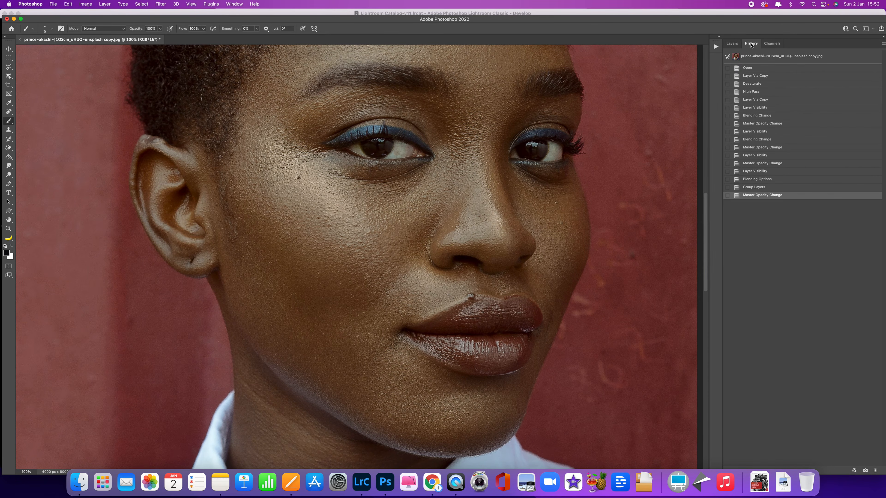
pyautogui.click(865, 470)
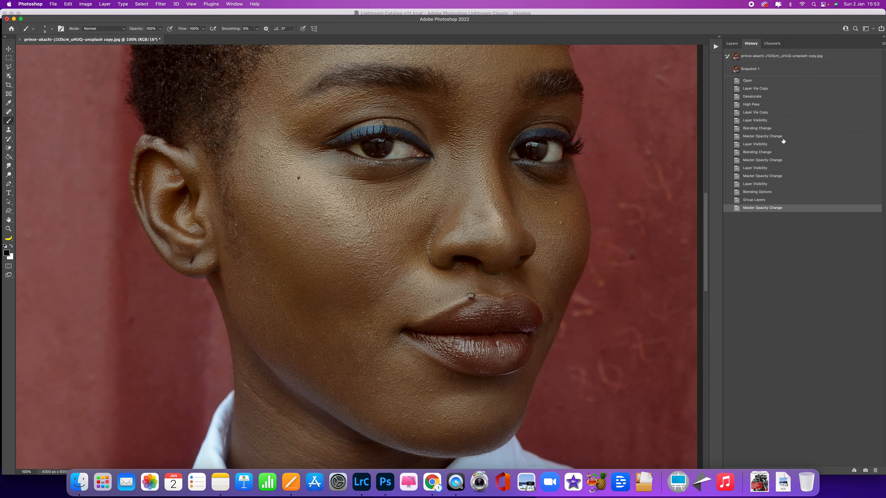
pyautogui.click(765, 59)
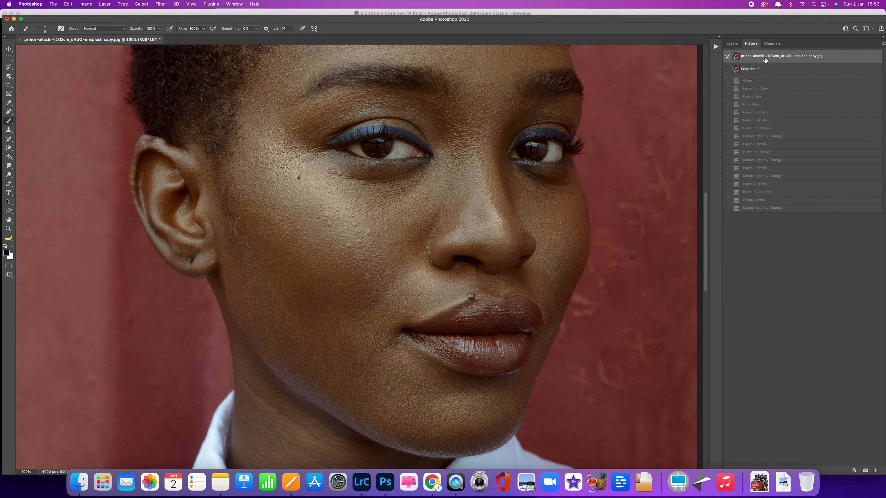
pyautogui.click(772, 69)
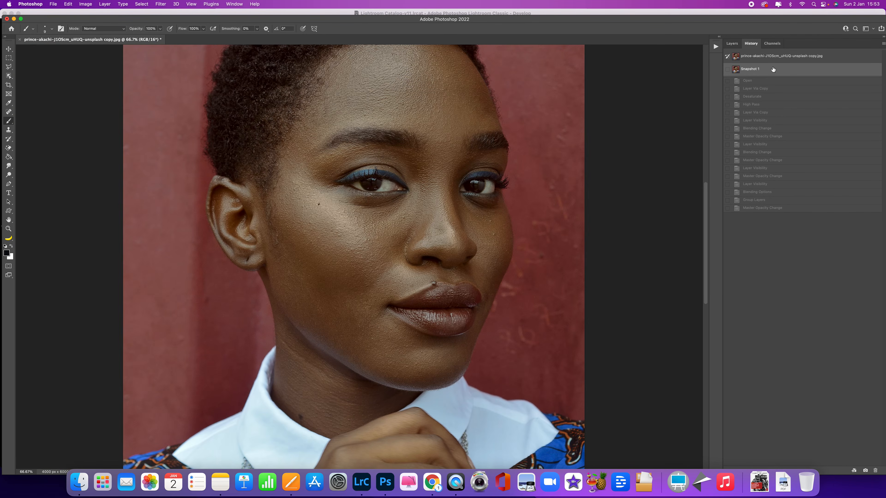
pyautogui.click(772, 57)
pyautogui.scroll(5, 467, 167)
pyautogui.click(773, 71)
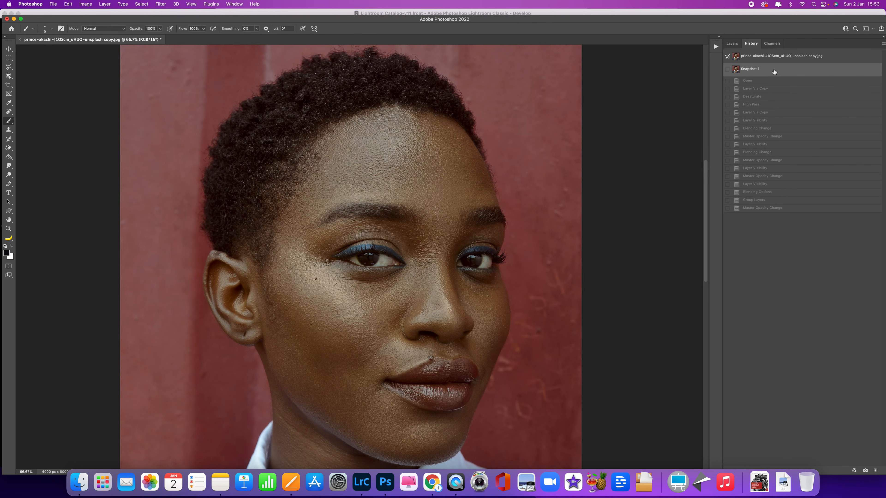
# Compare the original state with the sharpened snapshot at 100% magnification across the hair, forehead, face and neck
pyautogui.press('super+1')
pyautogui.moveTo(352, 84); pyautogui.dragTo(362, 211)
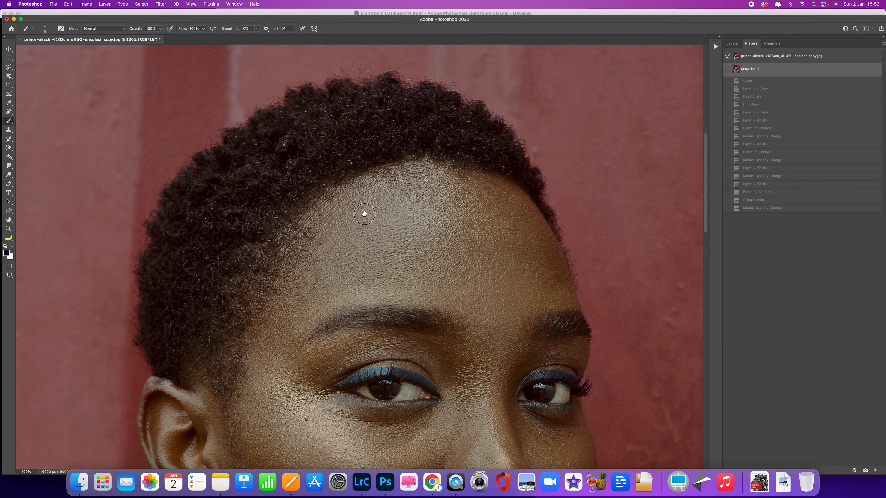
pyautogui.click(770, 59)
pyautogui.click(771, 70)
pyautogui.click(767, 59)
pyautogui.scroll(-10, 613, 251)
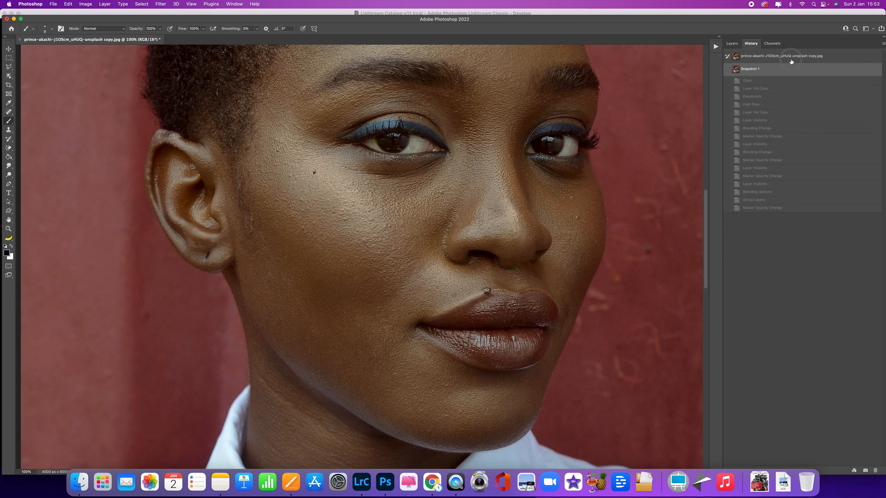
pyautogui.click(791, 61)
pyautogui.click(784, 71)
pyautogui.scroll(-5, 614, 207)
pyautogui.click(759, 60)
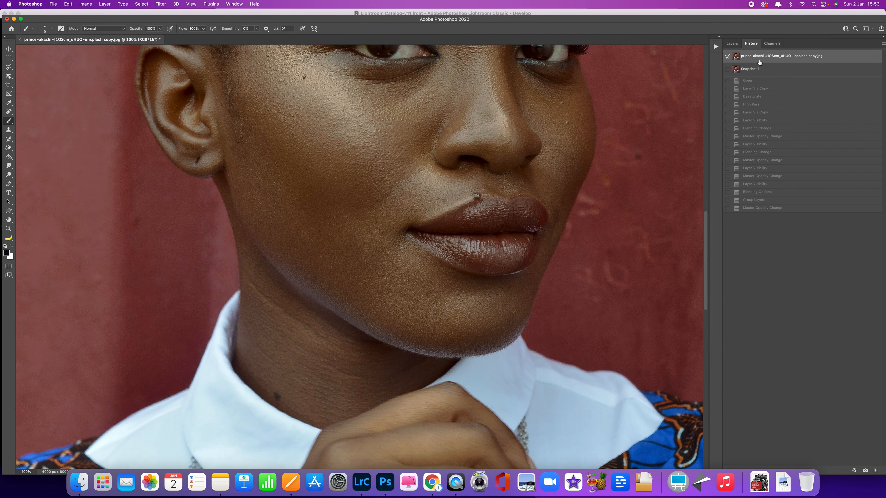
pyautogui.click(762, 69)
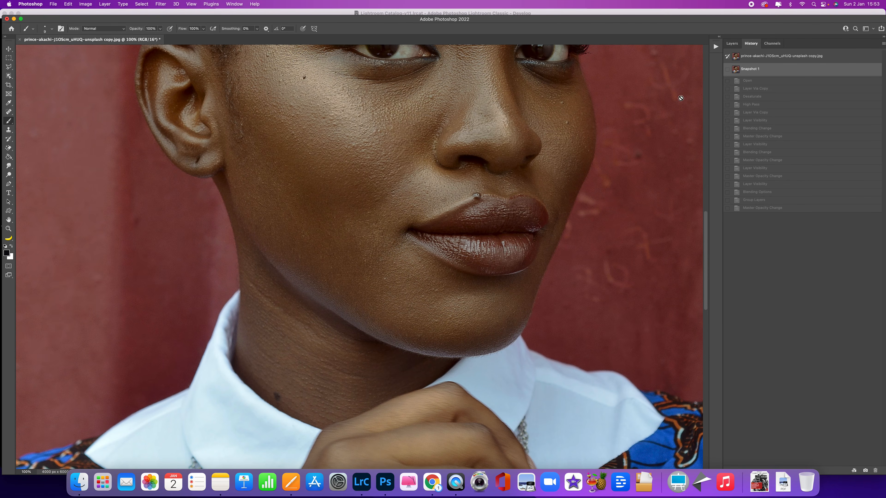
# Compare the original state and its layers with the sharpened snapshot on the whole portrait, finishing on the snapshot
pyautogui.press('super+minus')
pyautogui.press('super+minus')
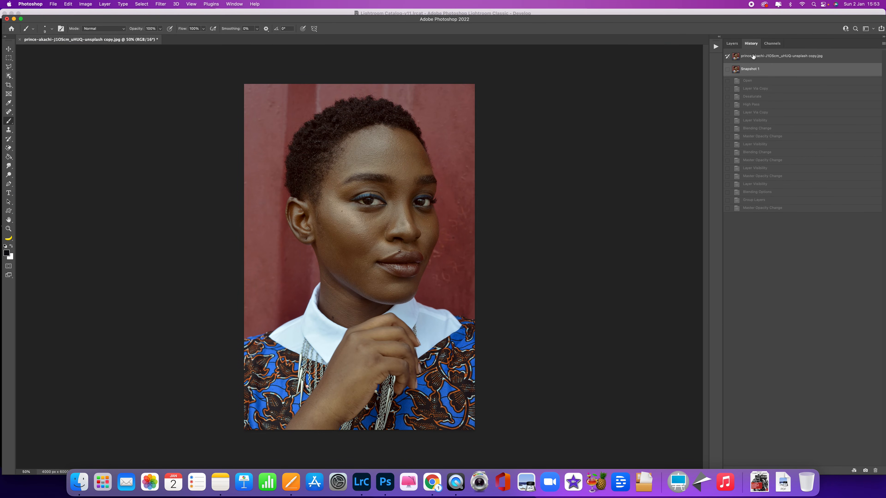
pyautogui.click(753, 57)
pyautogui.click(736, 47)
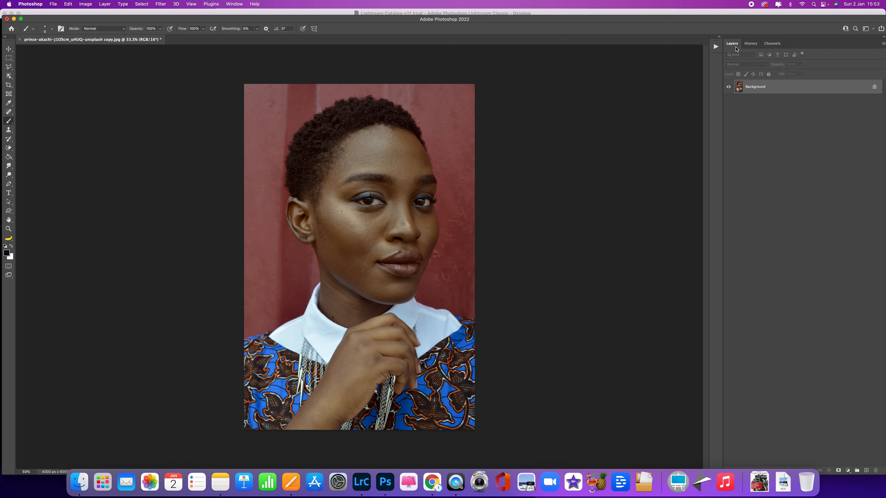
pyautogui.click(750, 44)
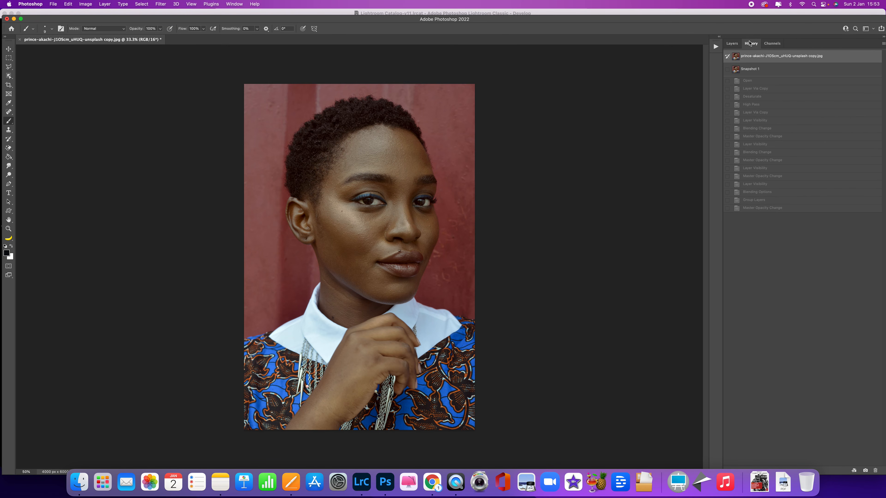
pyautogui.click(755, 68)
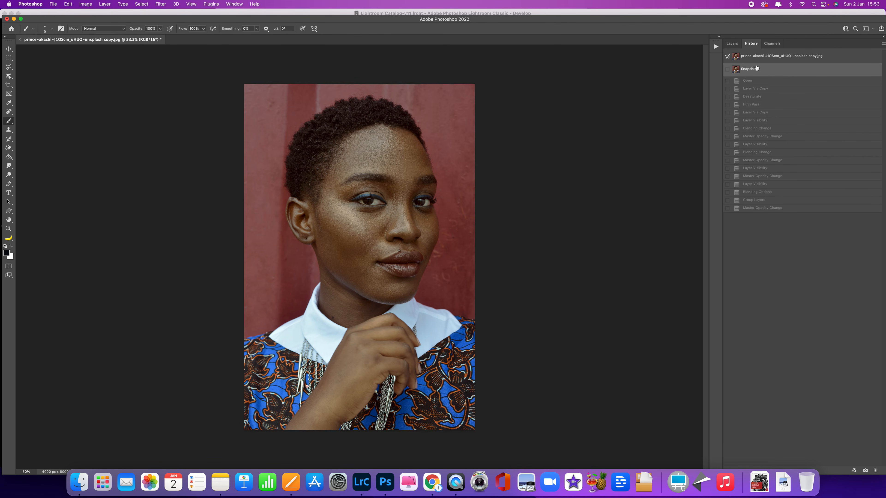